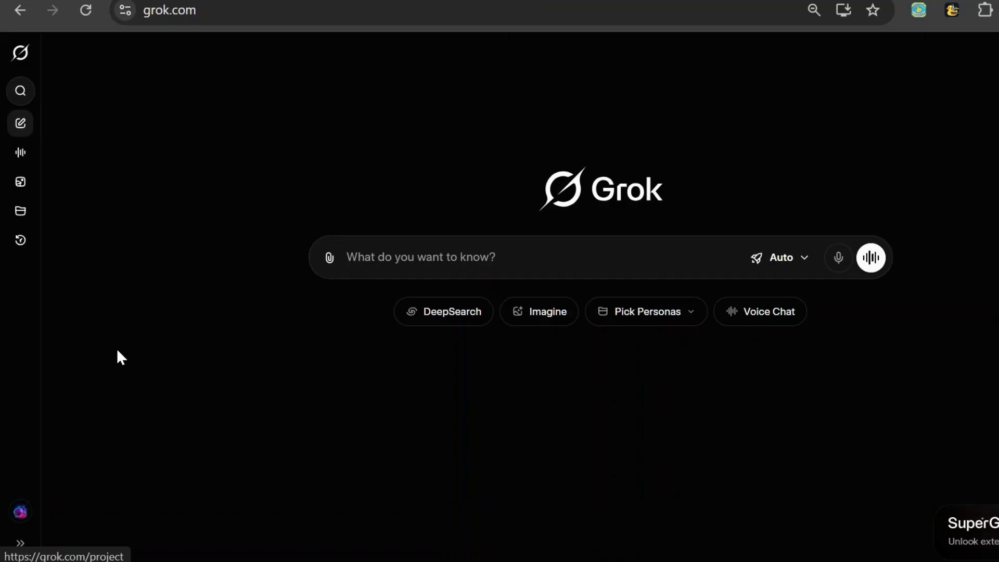
Open Imagine, set it to image generation, and generate close-up full-body photographs of a white, brown-haired 25-year-old woman
left_click(21, 182)
left_click(829, 530)
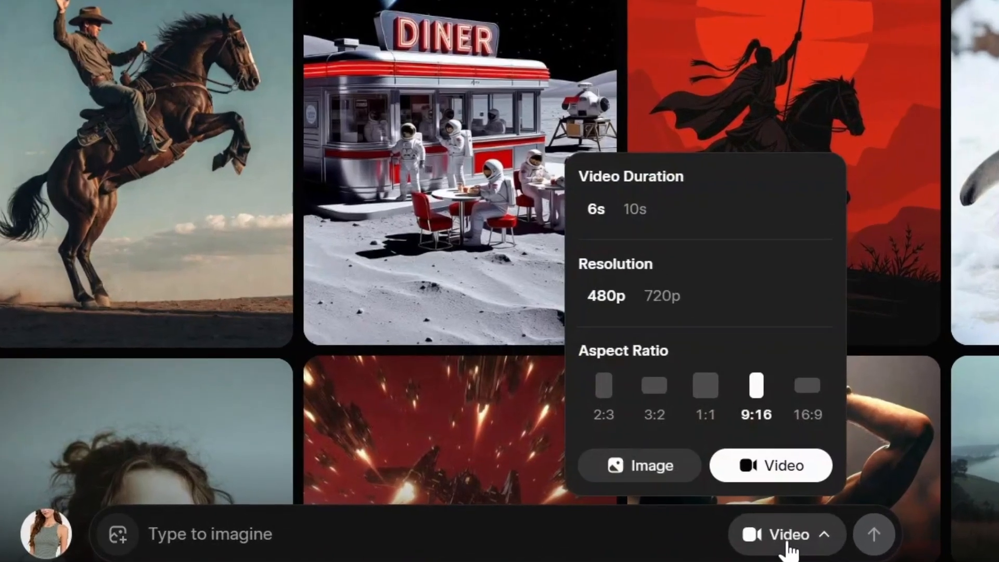
left_click(731, 484)
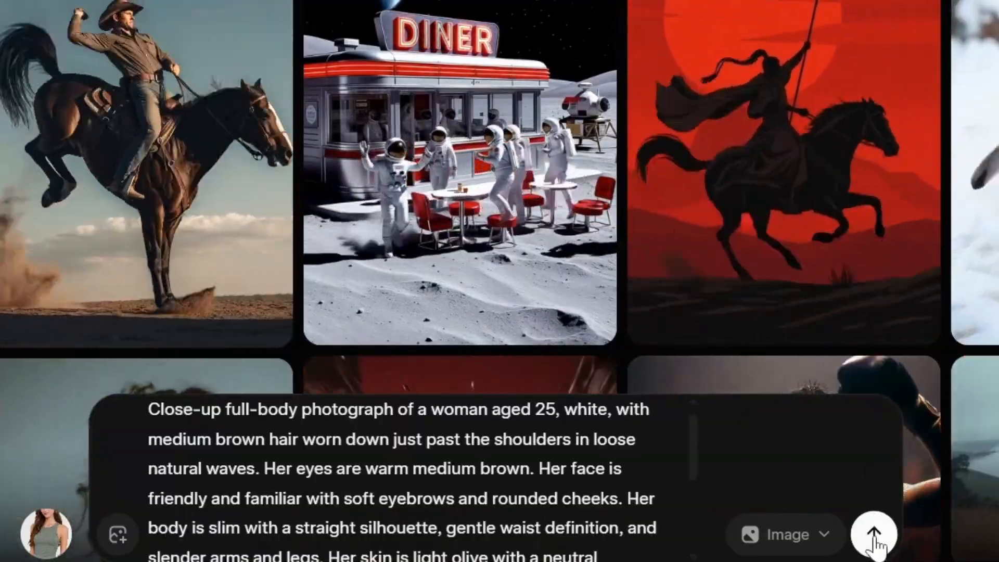
left_click(874, 536)
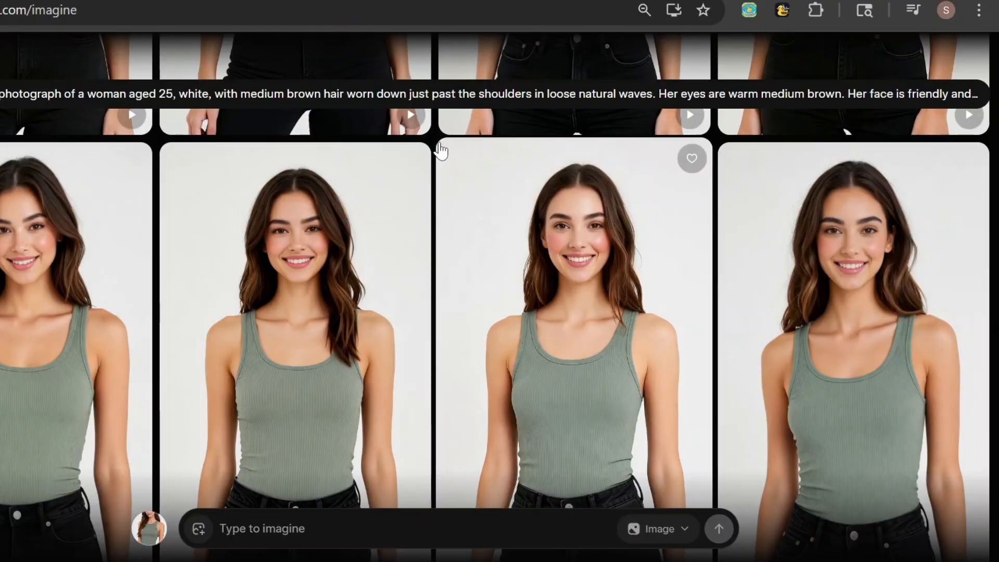
Open the generated portrait of the woman in the green tank top as reference and show its generation mode options
left_click(52, 326)
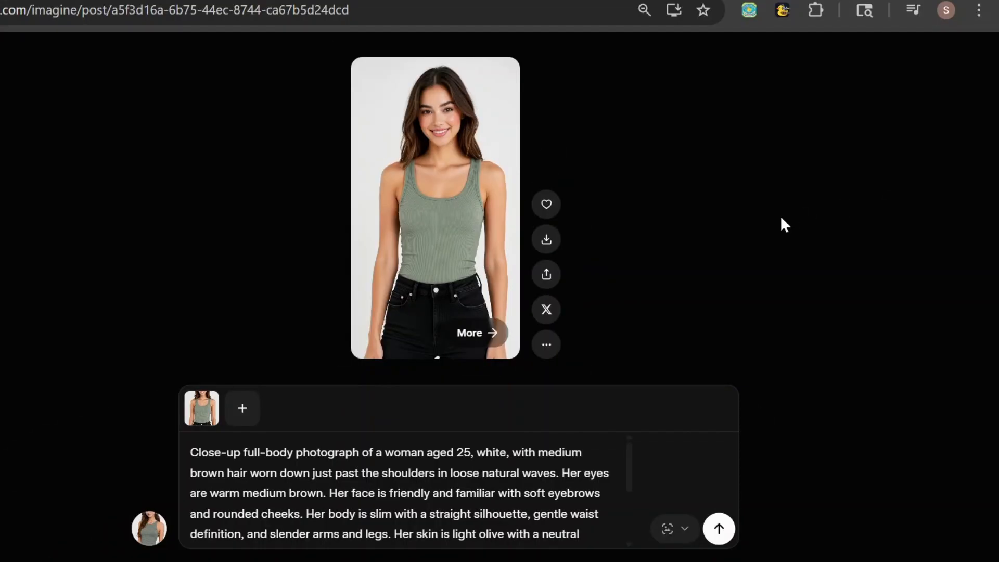
left_click(681, 529)
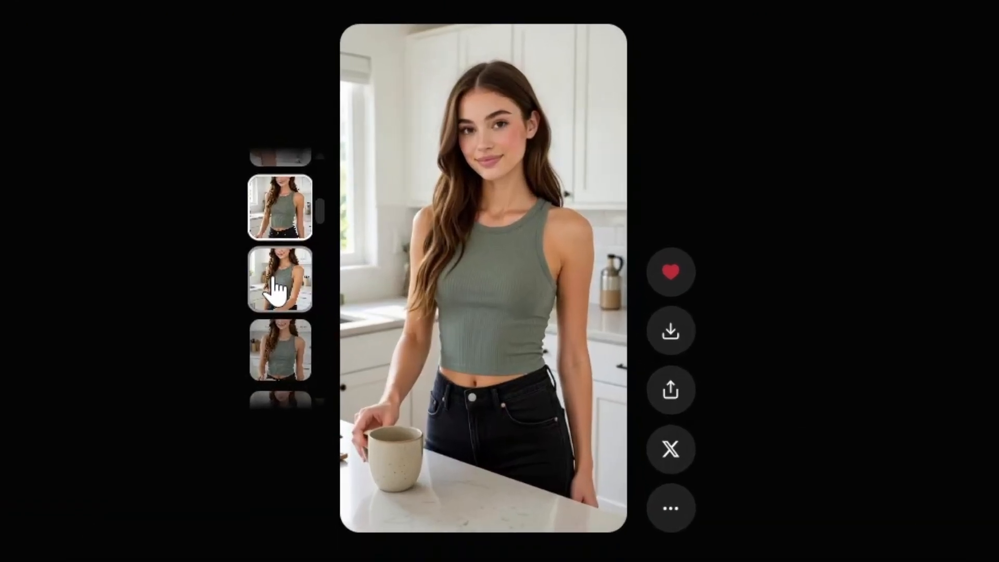
Compare the generated kitchen images of the woman holding a coffee mug or a phone
left_click(272, 281)
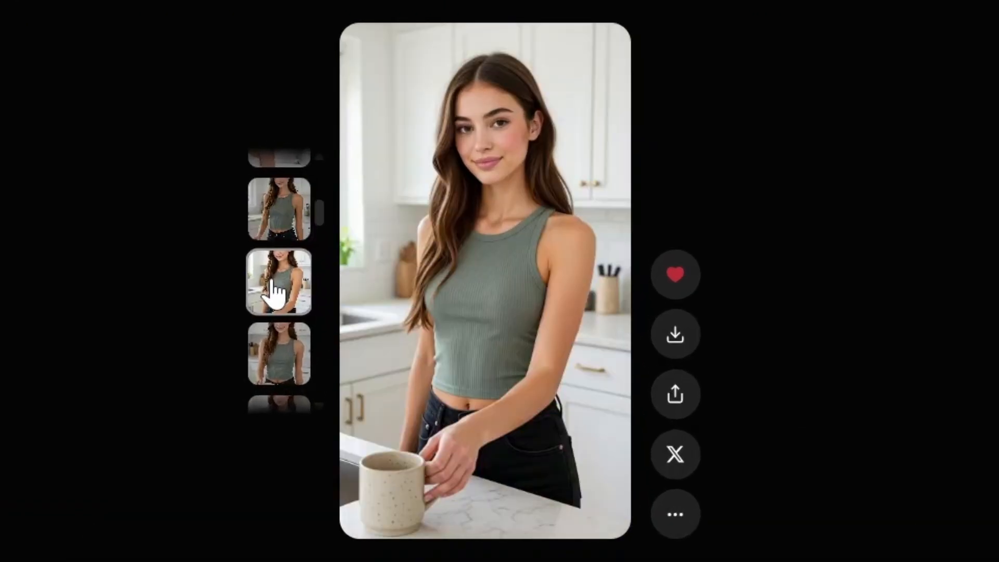
left_click(287, 353)
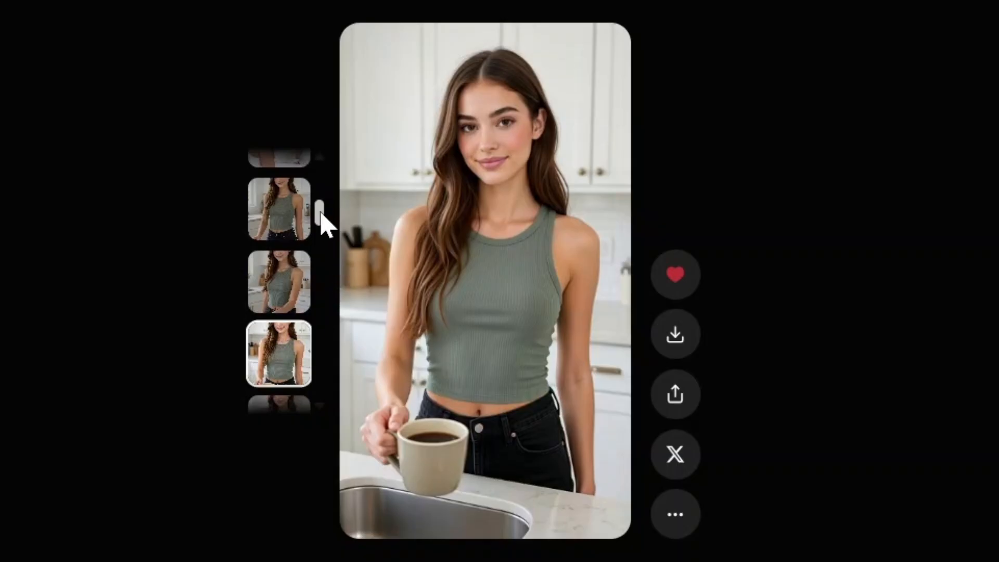
left_click_drag(320, 213, 319, 222)
left_click(285, 276)
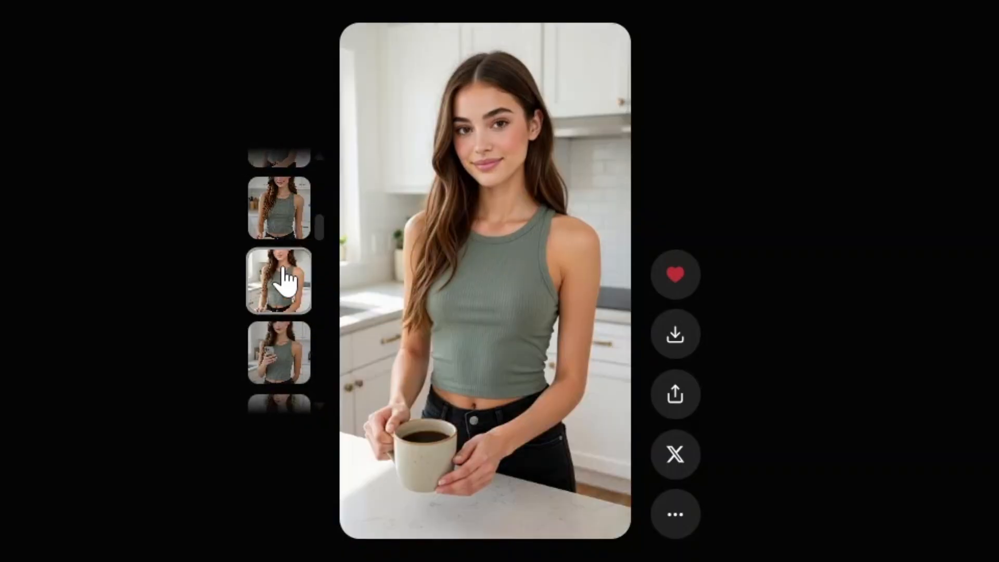
left_click(287, 359)
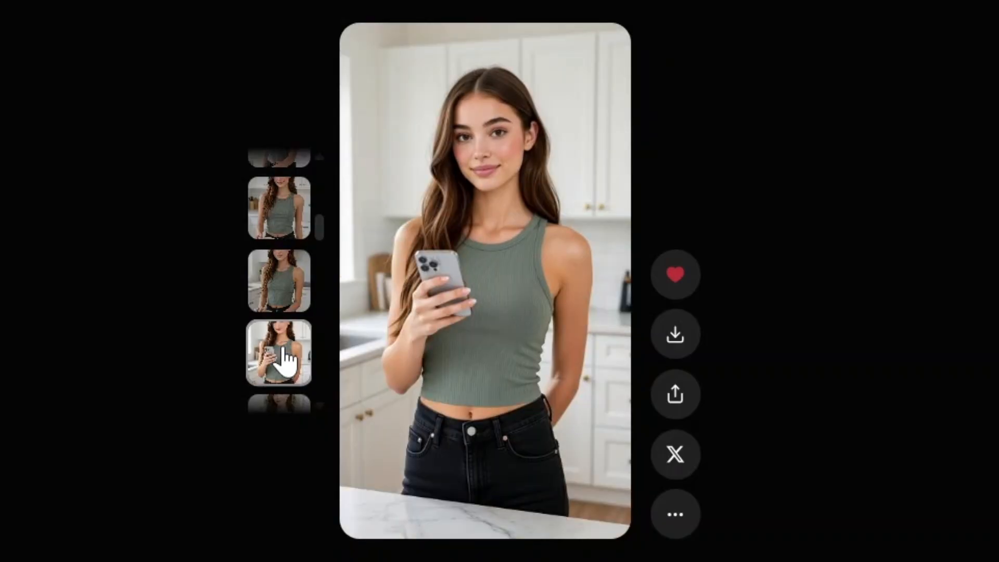
left_click(294, 301)
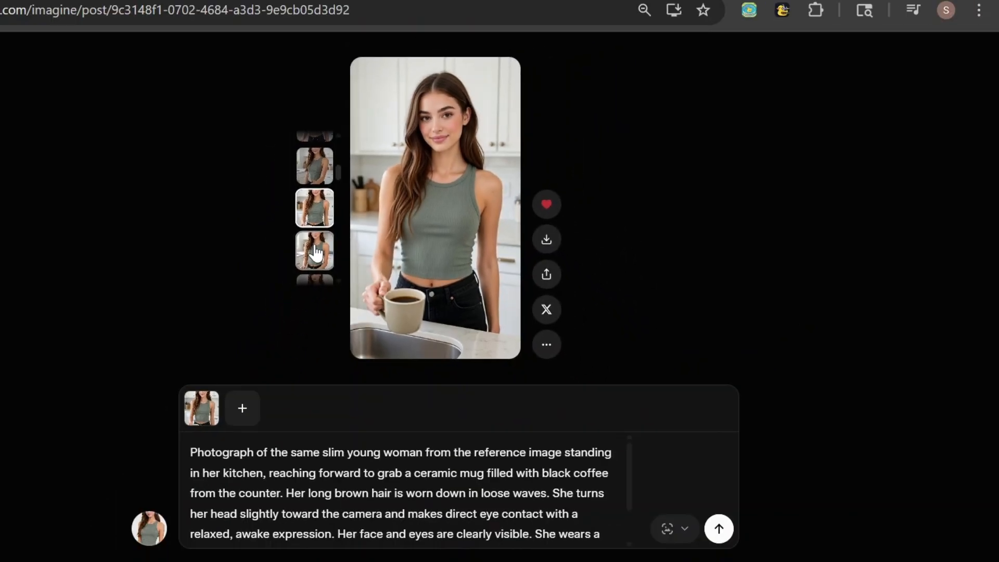
Download the kitchen image of the woman holding a black phone with one hand on the counter
left_click(315, 253)
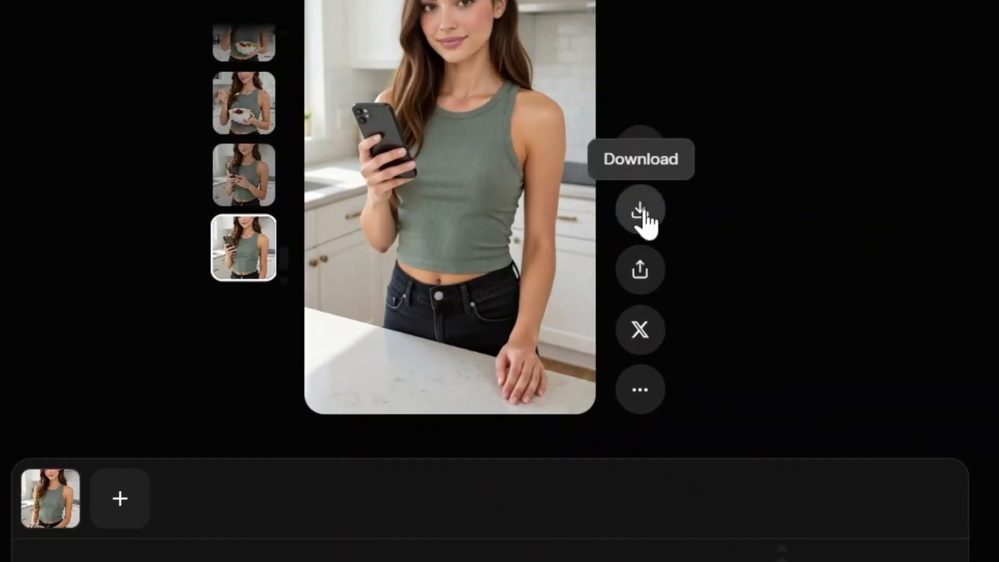
left_click(641, 210)
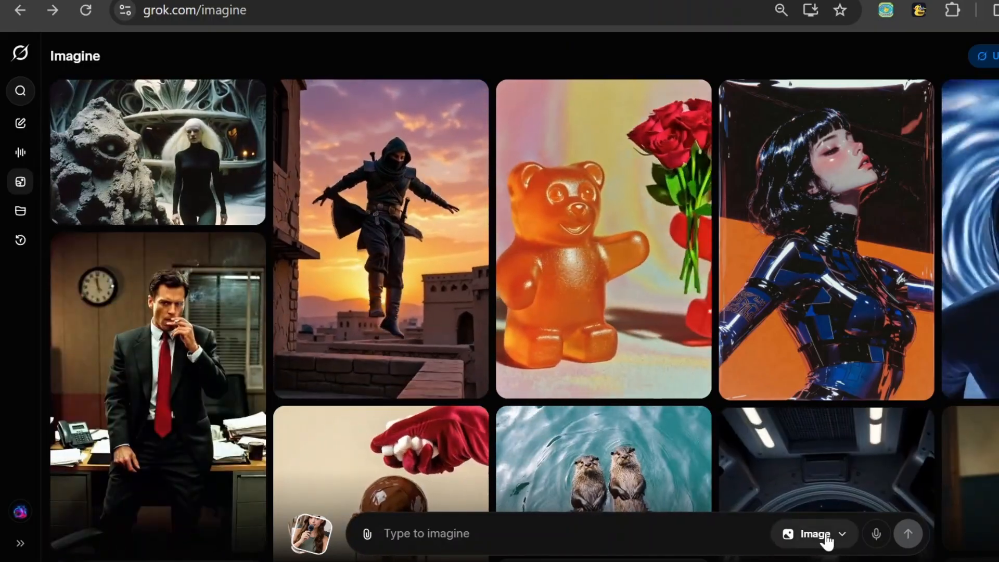
Switch to video mode and animate the phone image with "She scrolls through her phone then smiles at the camera. The camera is static."
left_click(824, 535)
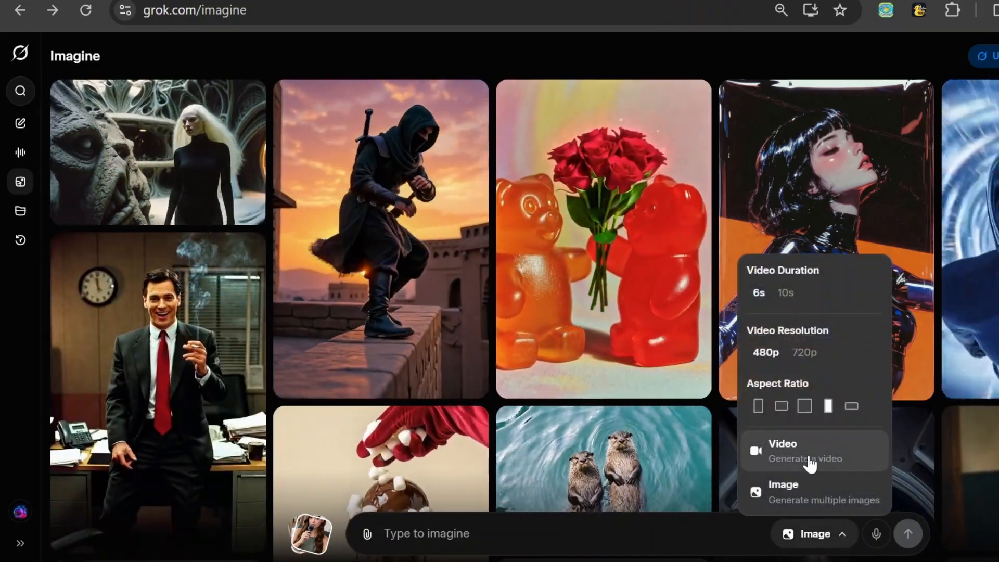
left_click(811, 464)
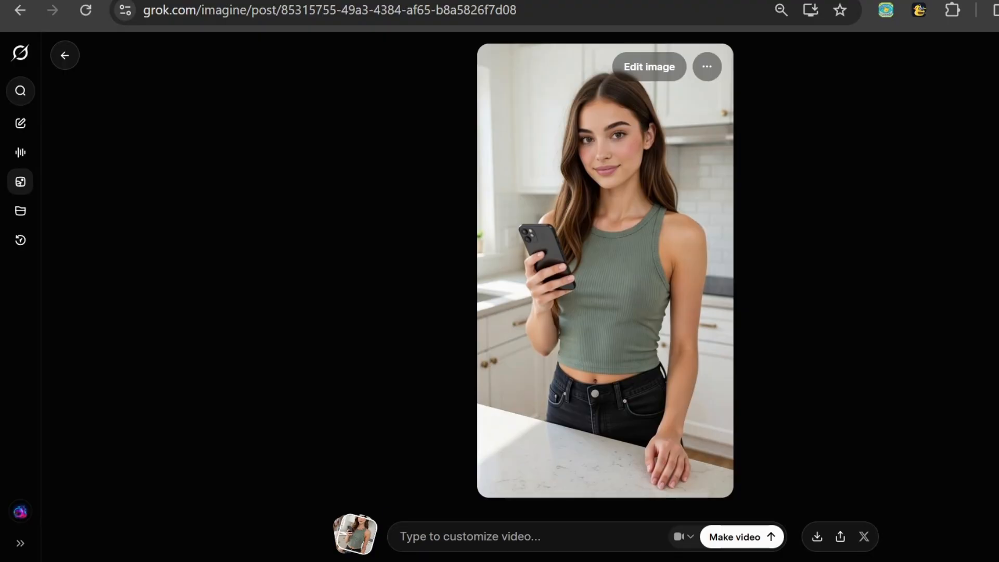
type("She scrolls through her phone then smiles at the")
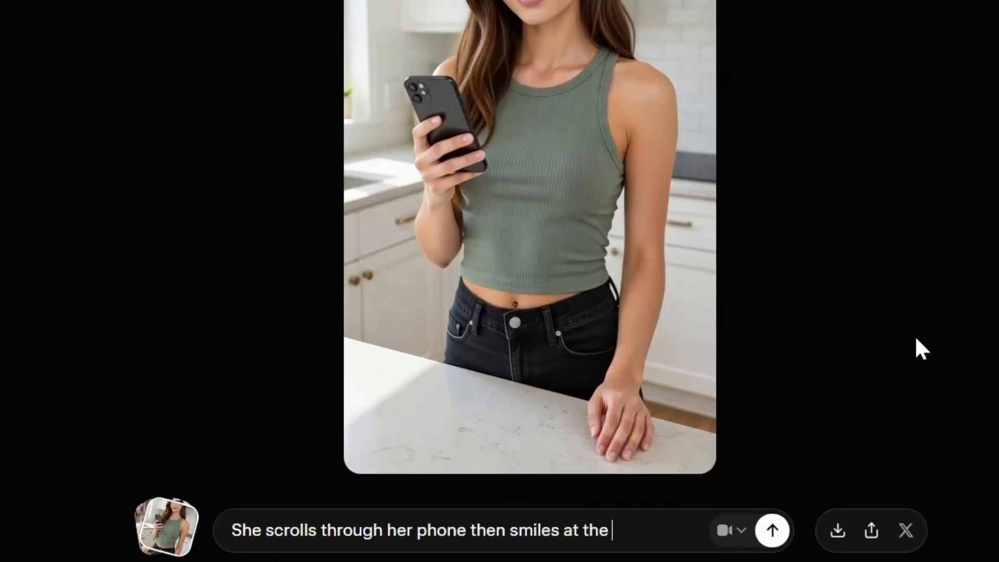
type(" camera. The")
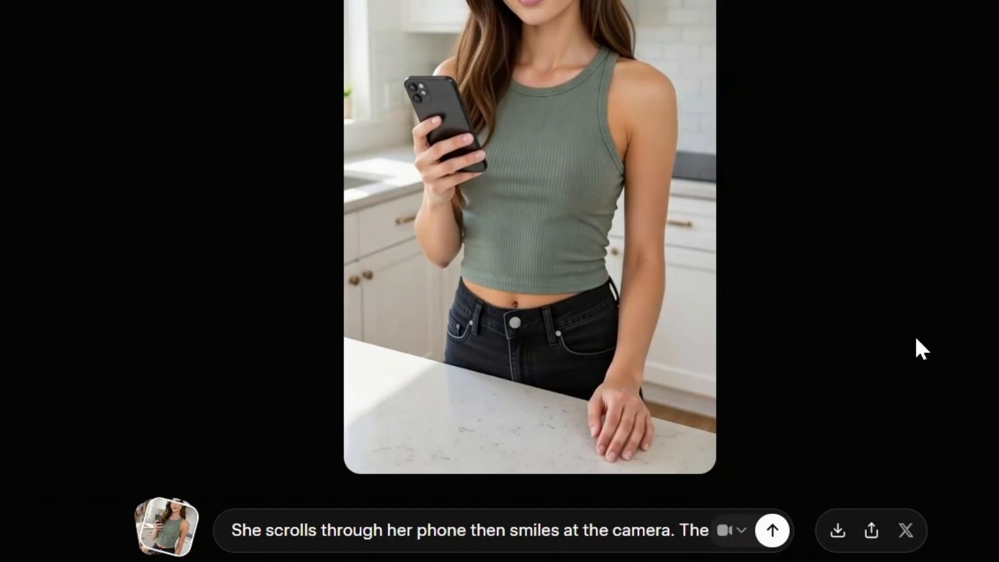
type(" camera is static.")
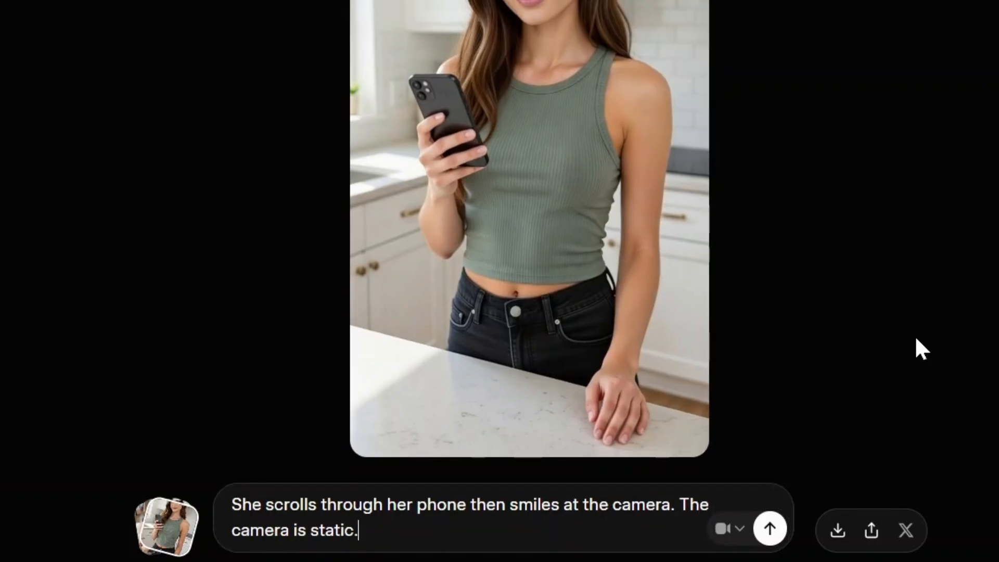
left_click(775, 539)
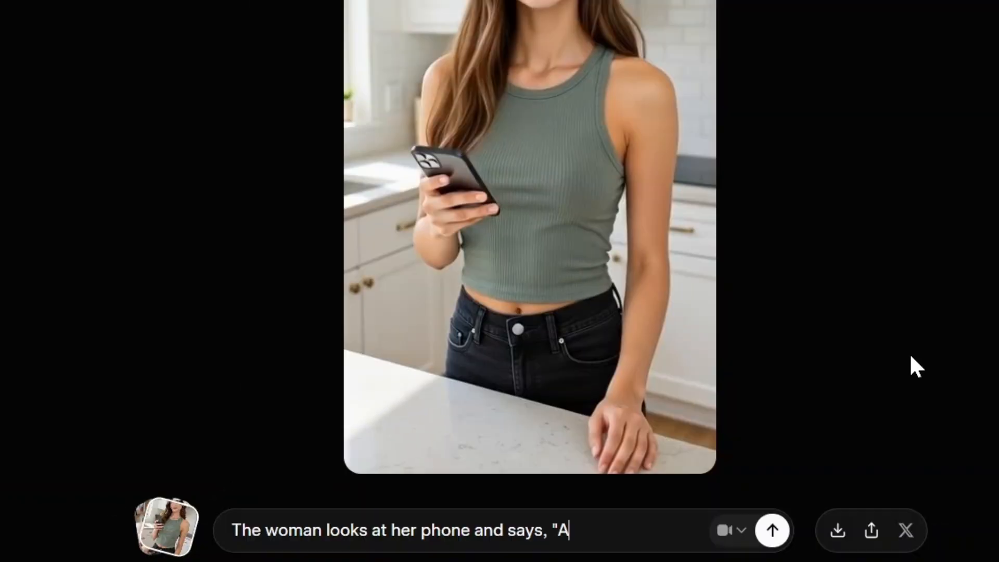
Write the video prompt: The woman looks at her phone and says, "After I've had my coffee, I like to check my phone for any messages."
type("coffee, I like to check my phone for any")
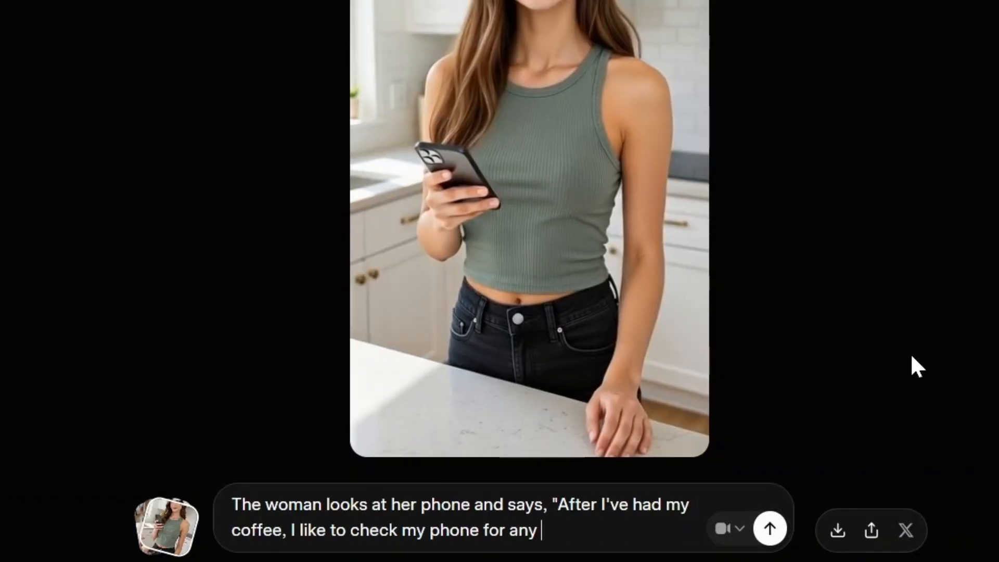
type("messages.")
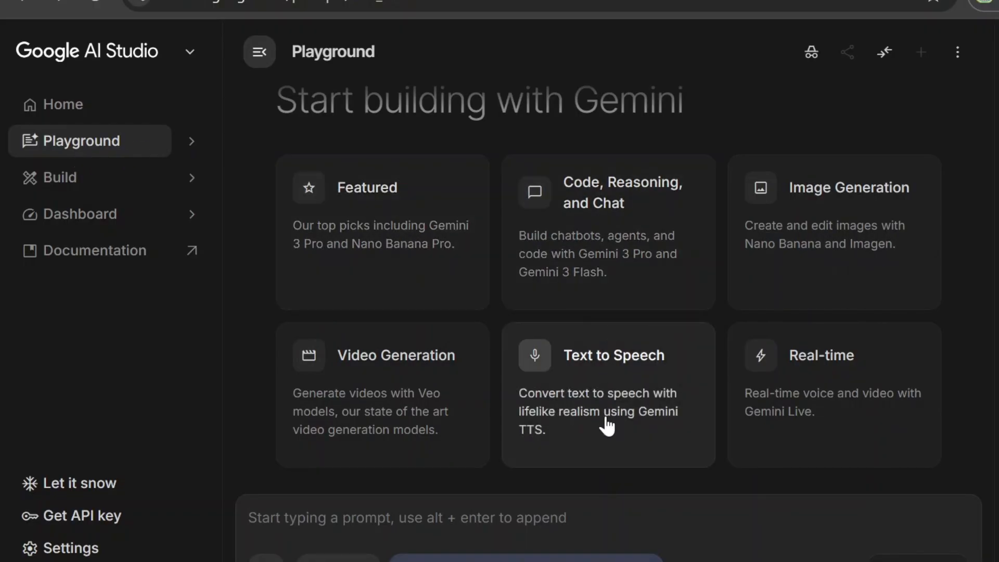
Switch to Google AI Studio and set up text to speech with Gemini 2.5 Pro Preview TTS in single-speaker mode
left_click(607, 426)
left_click(546, 297)
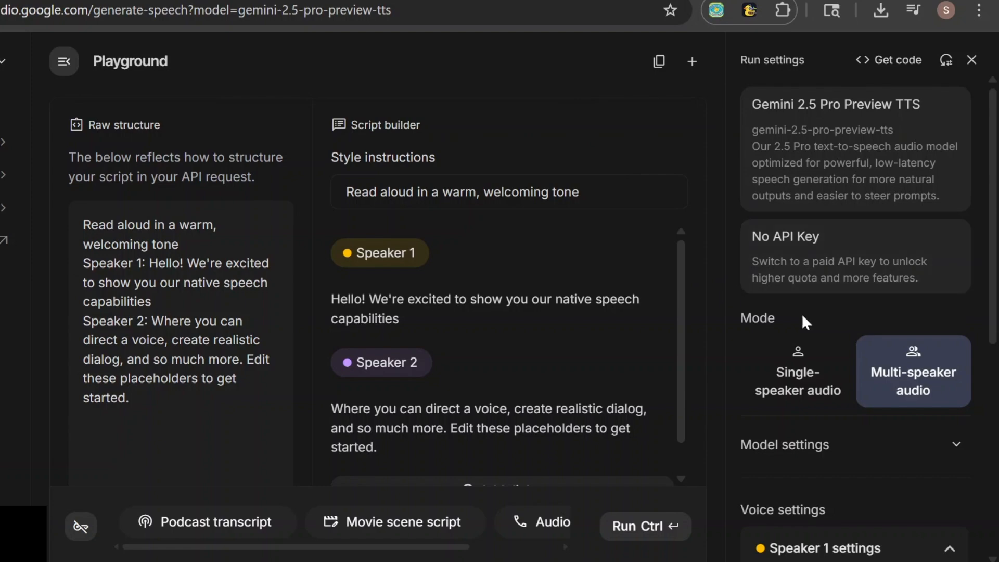
left_click(789, 391)
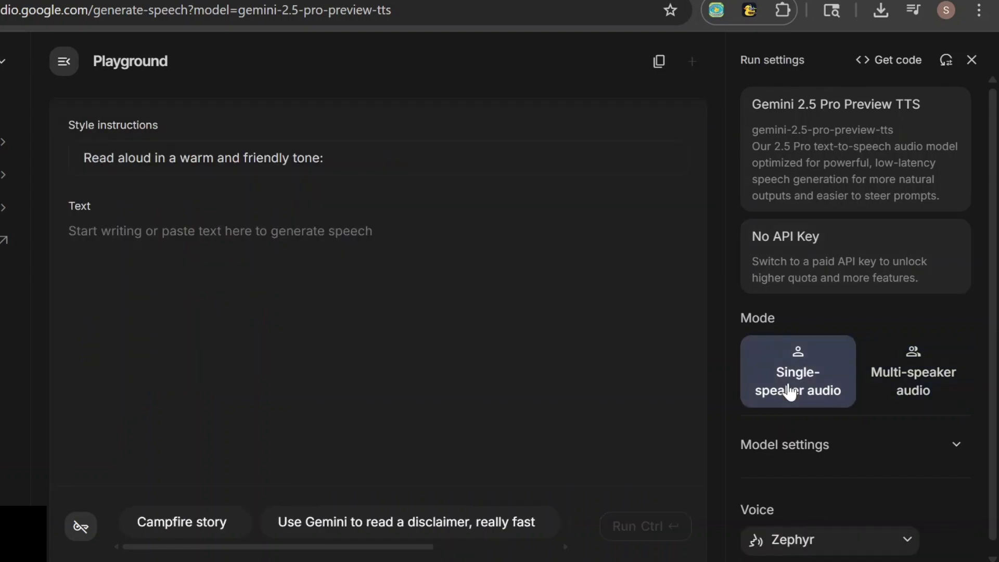
Generate the morning-routine narration with the Achernar voice and open the resulting audio's options
left_click(898, 543)
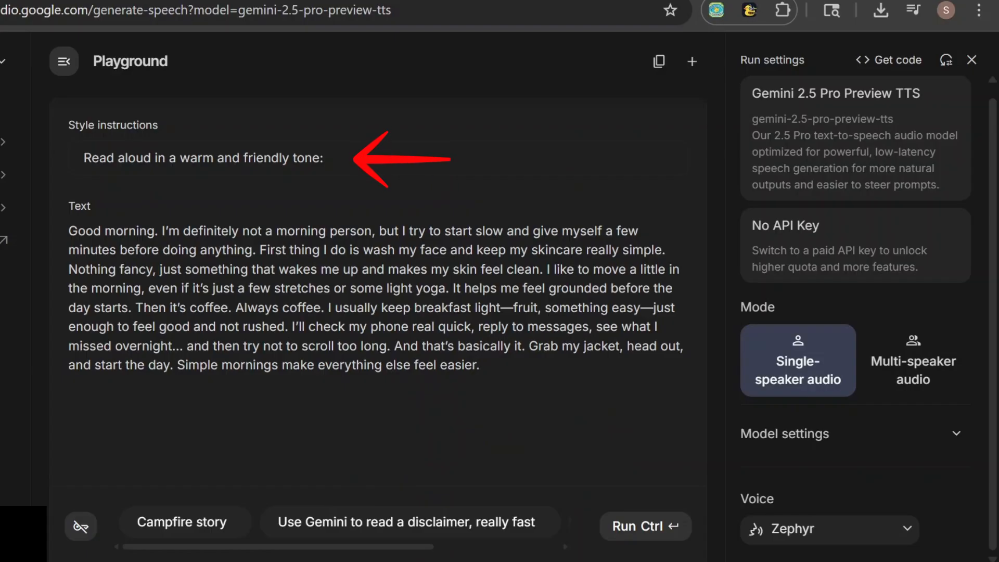
left_click(660, 534)
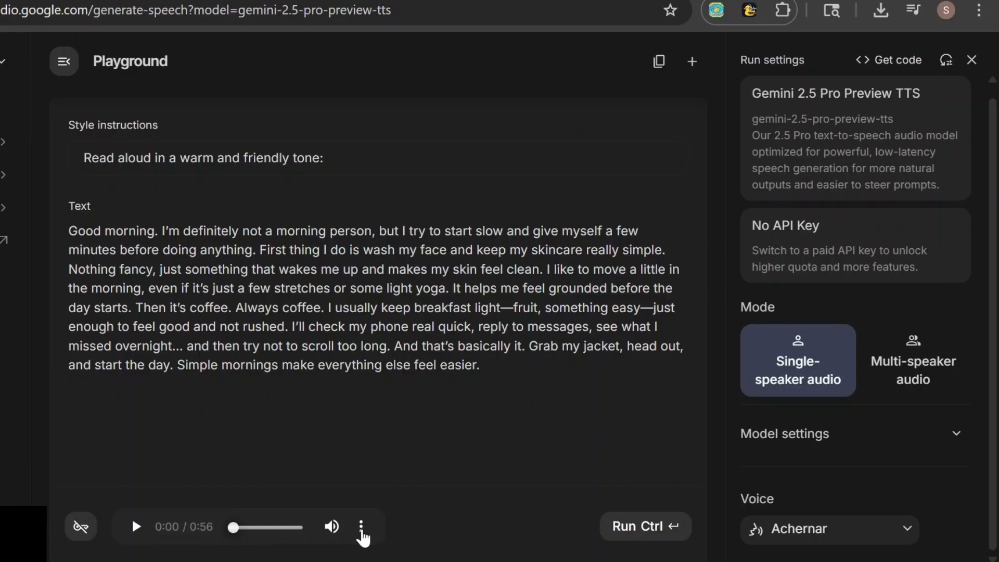
left_click(361, 526)
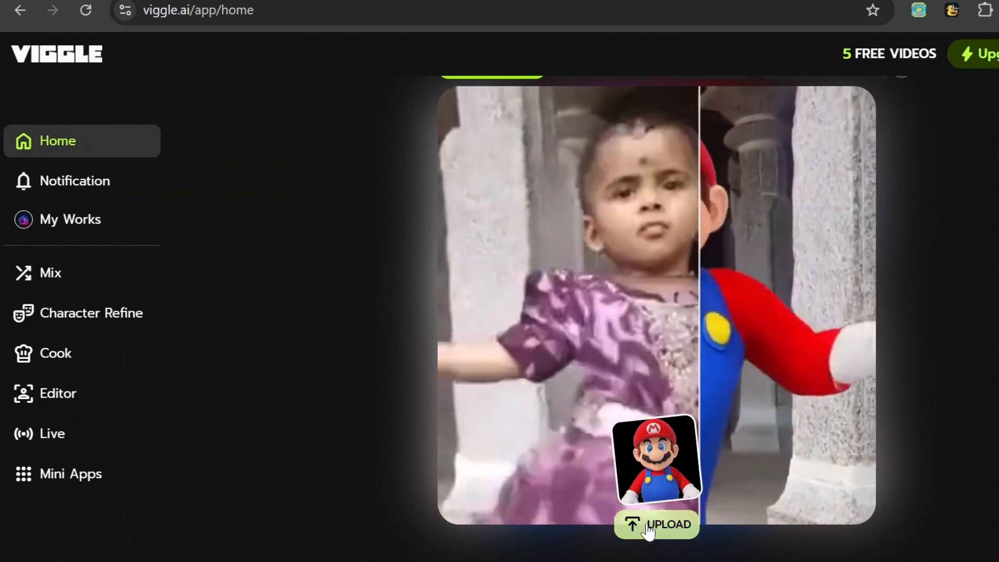
Switch to Viggle, upload the woman's image as the Mix character, and replace the motion video with a clip from Viggle's library
left_click(654, 526)
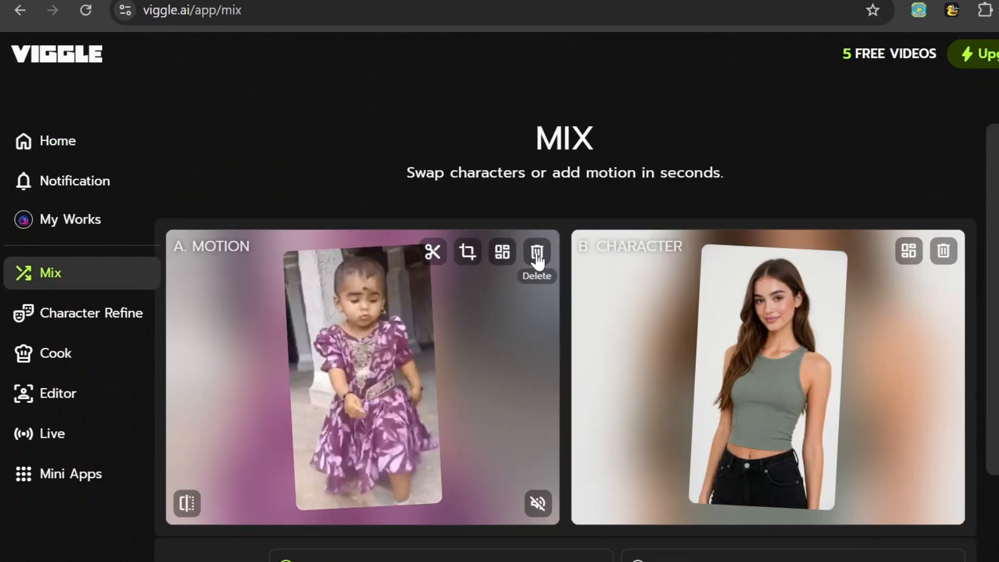
left_click(536, 252)
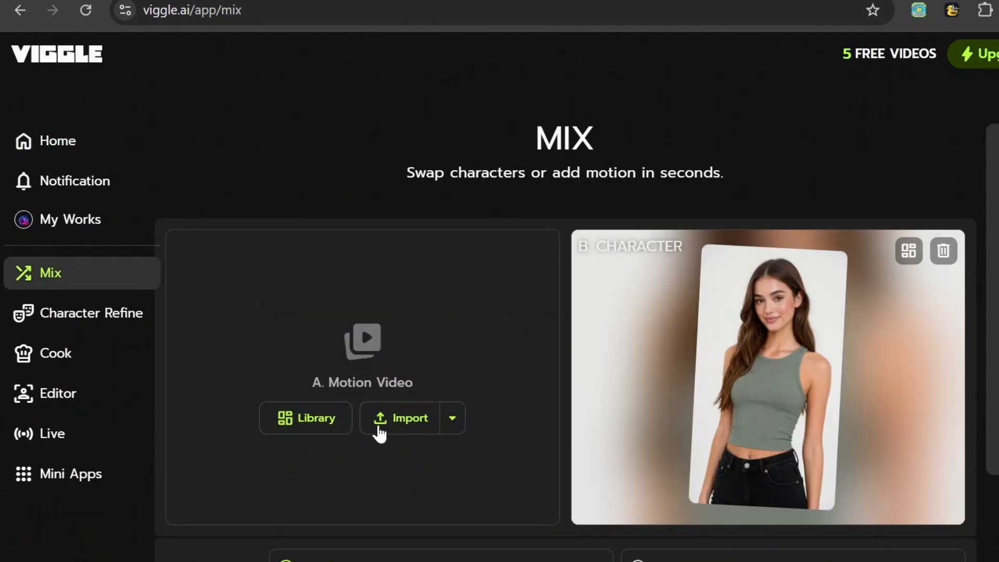
left_click(306, 423)
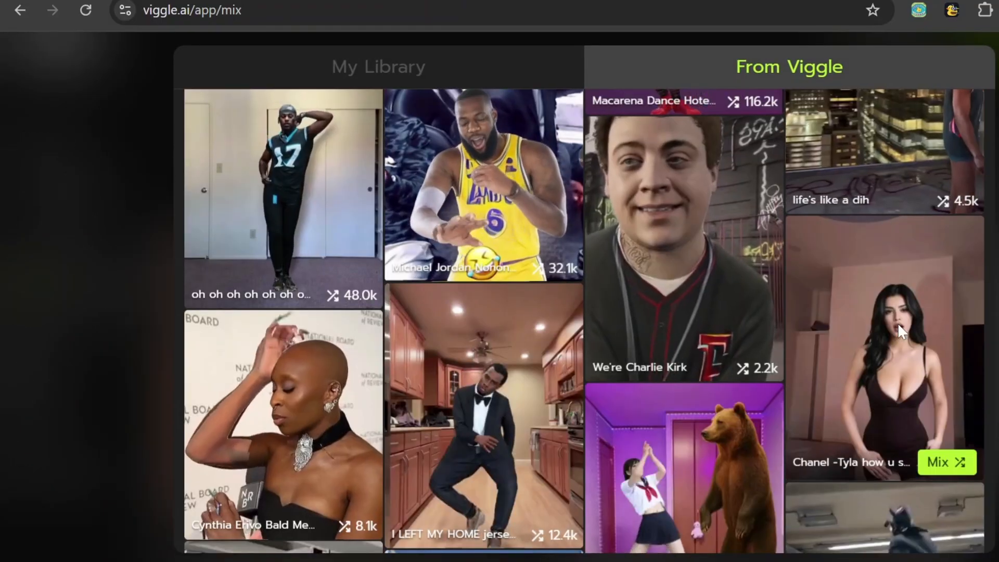
left_click(898, 328)
Set the final result to Add Motion to B and generate the mix
mouse_move(428, 495)
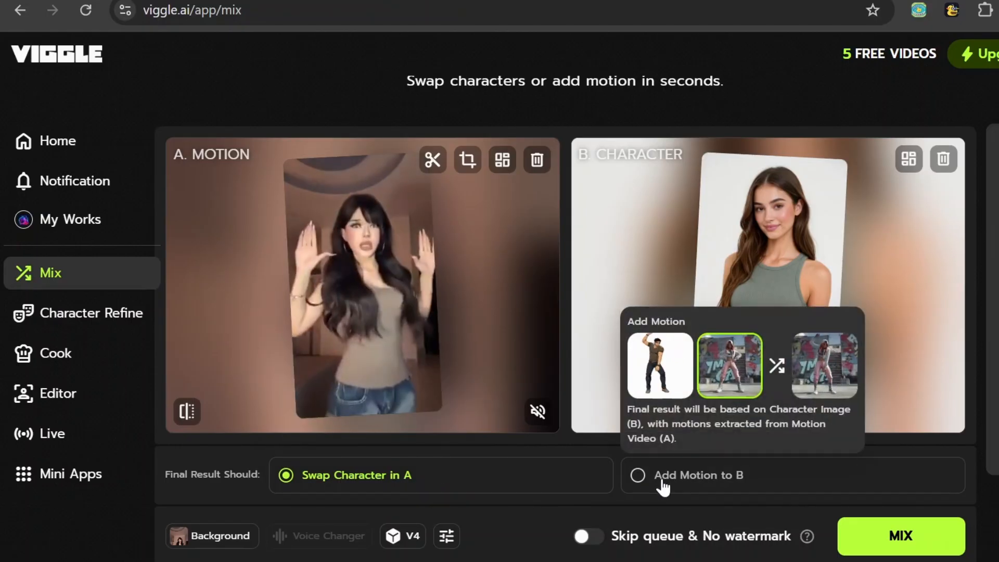
left_click(657, 485)
left_click(905, 541)
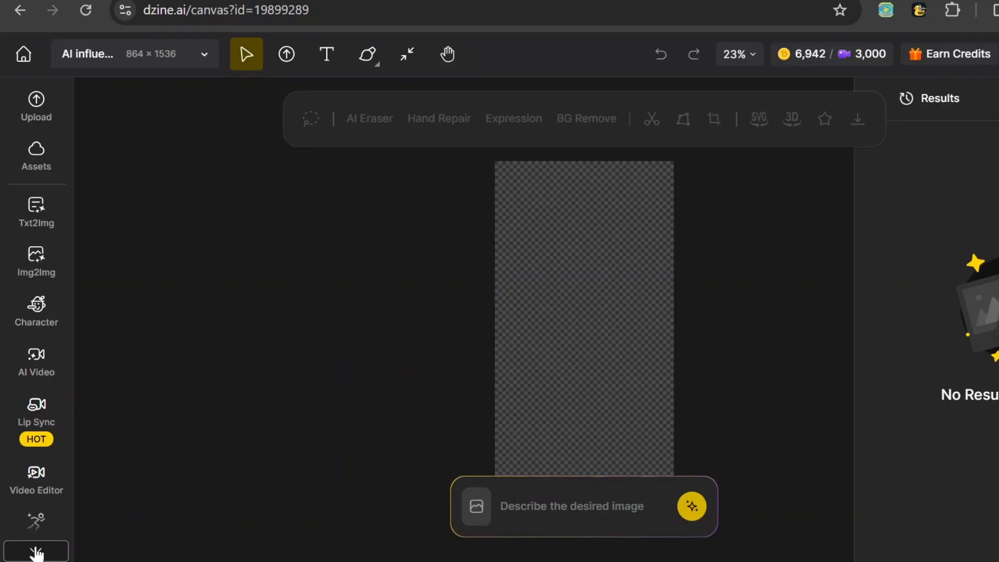
Switch to Dzine and set up Motion Control with Kling 2.6 Motion, using the dance clip and the woman's image as references
left_click(37, 551)
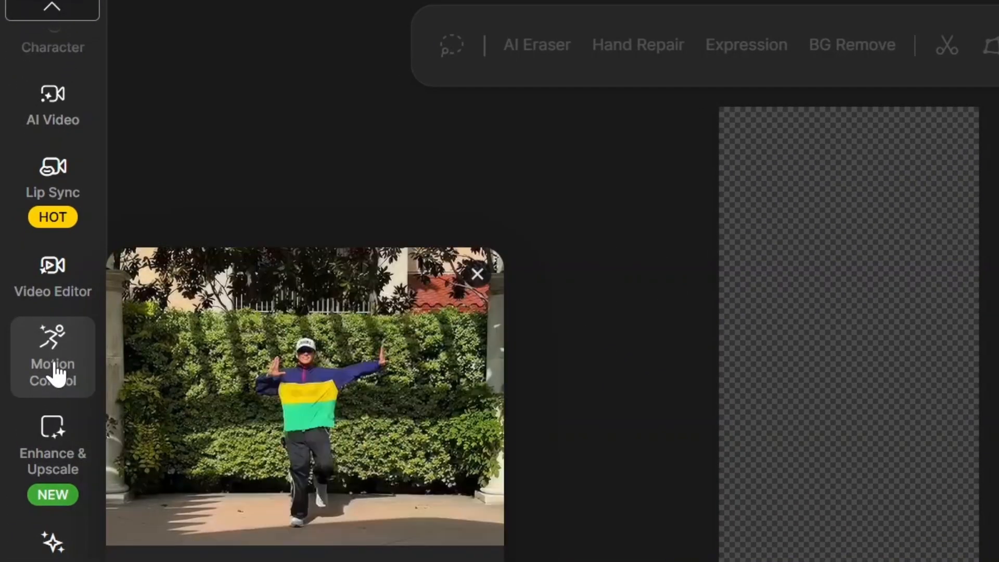
left_click(53, 371)
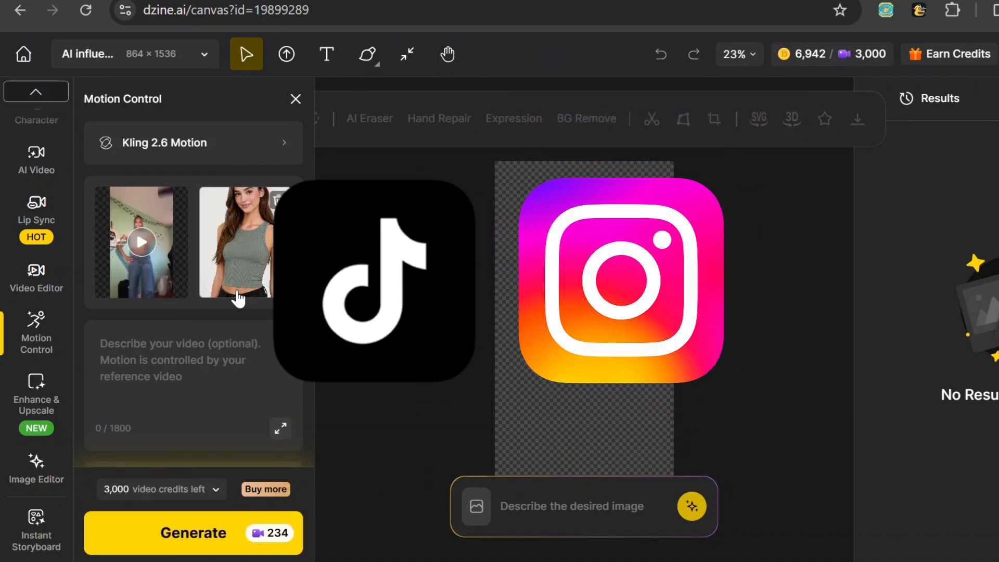
left_click(150, 351)
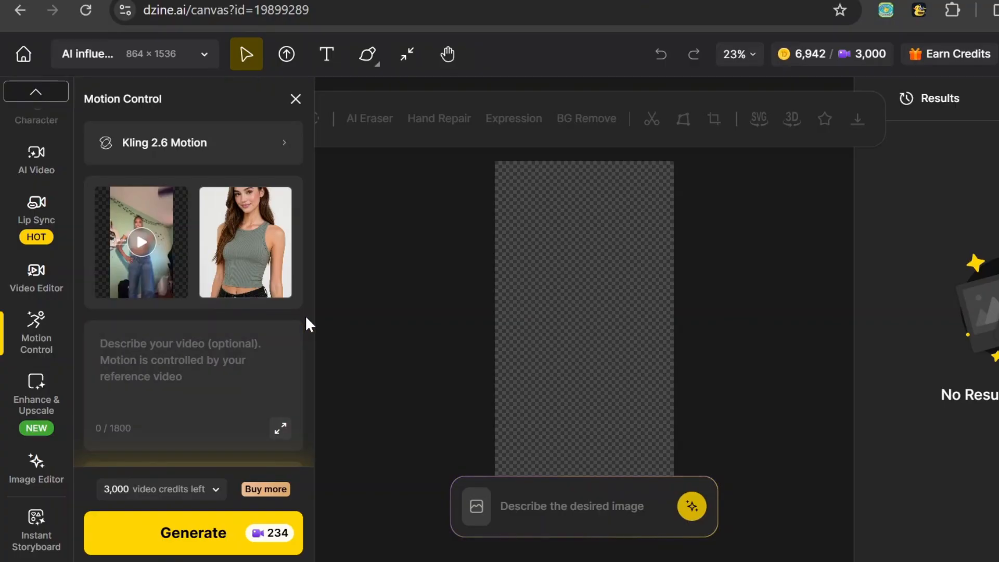
scroll(305, 315, "down", 3)
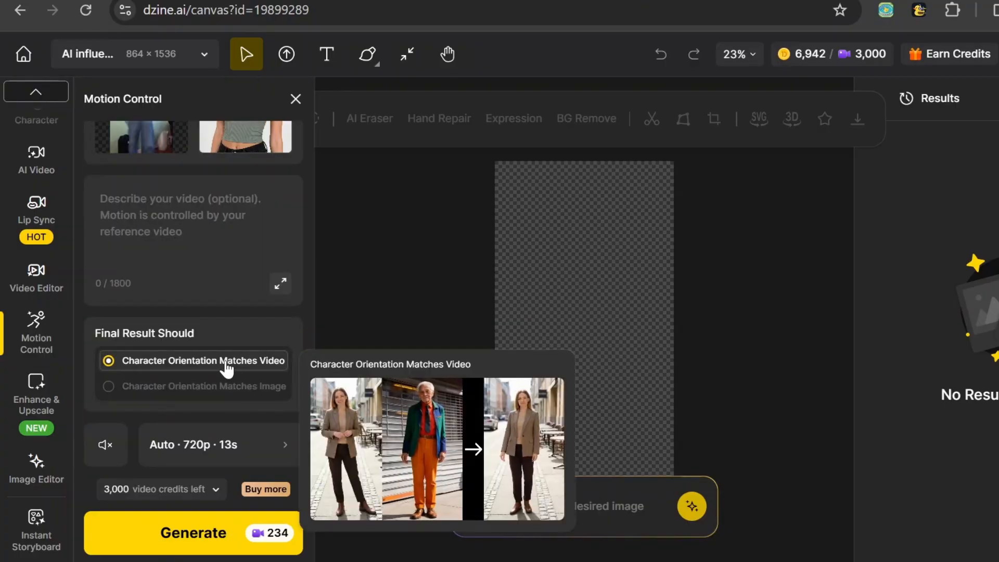
mouse_move(242, 382)
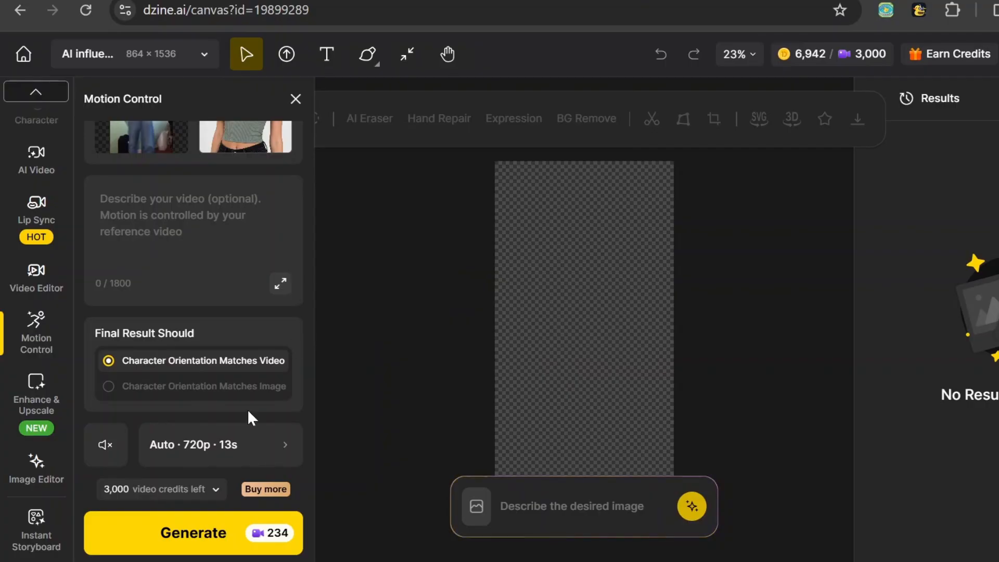
Examine the optional sound prompts and the motion video's aspect ratio, quality and duration settings
left_click(114, 459)
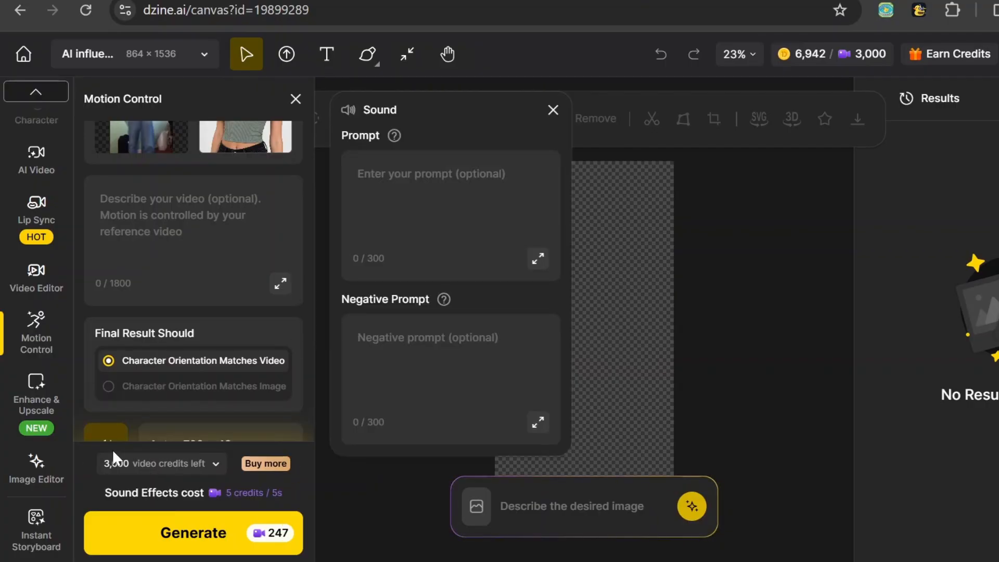
left_click(113, 446)
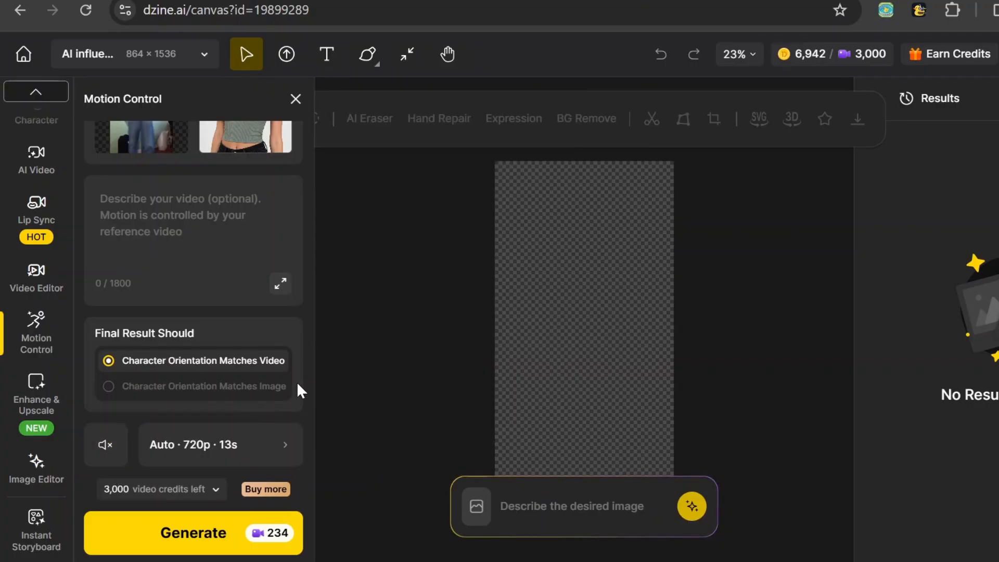
left_click(285, 445)
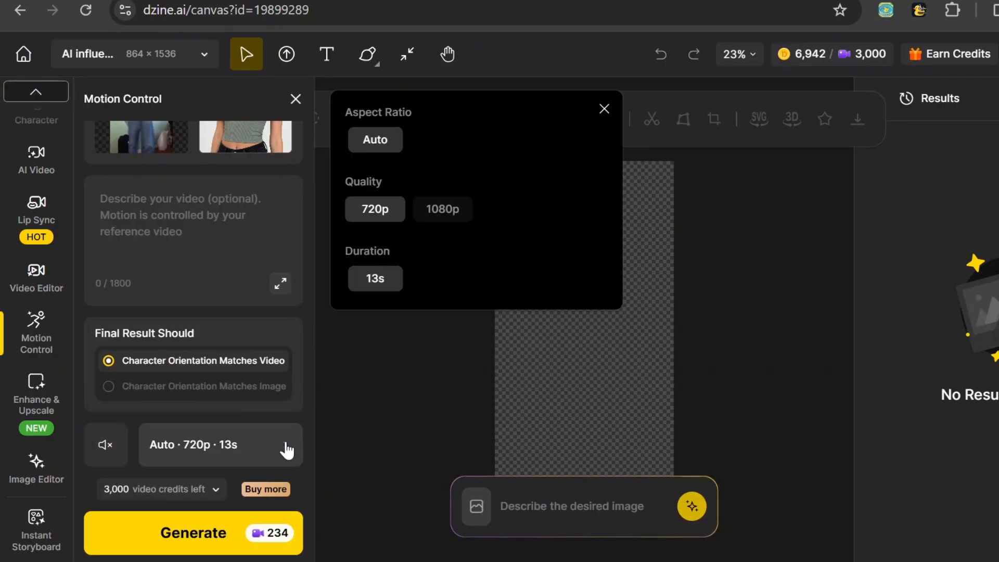
left_click(302, 314)
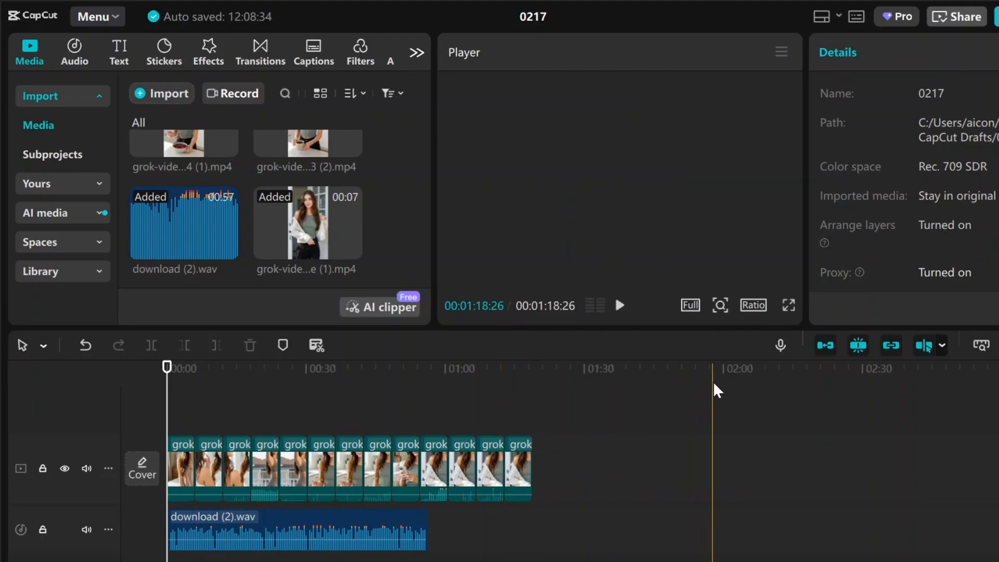
Switch to CapCut, set the project's aspect ratio to 9:16 and mute the video clips' track
left_click(753, 306)
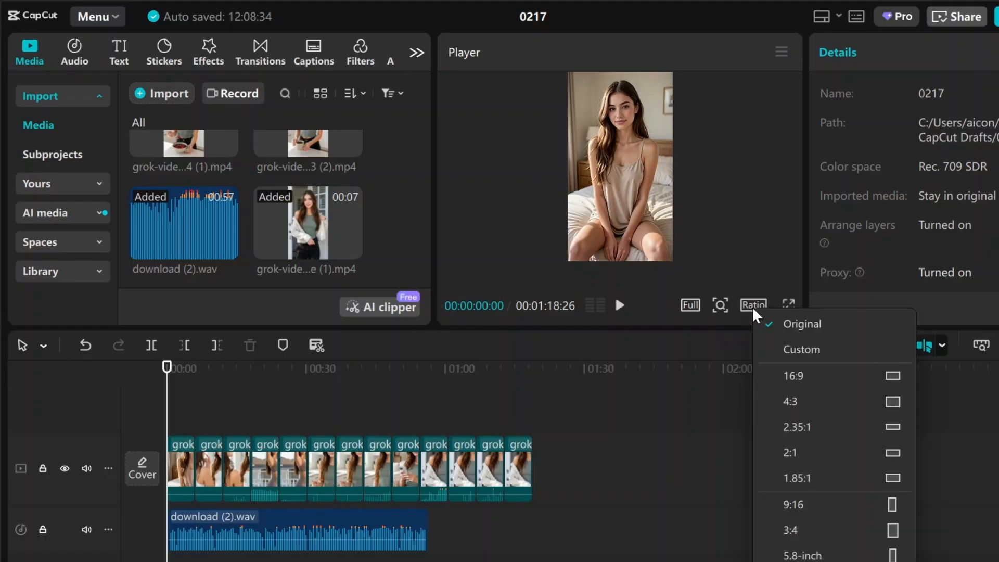
left_click(814, 504)
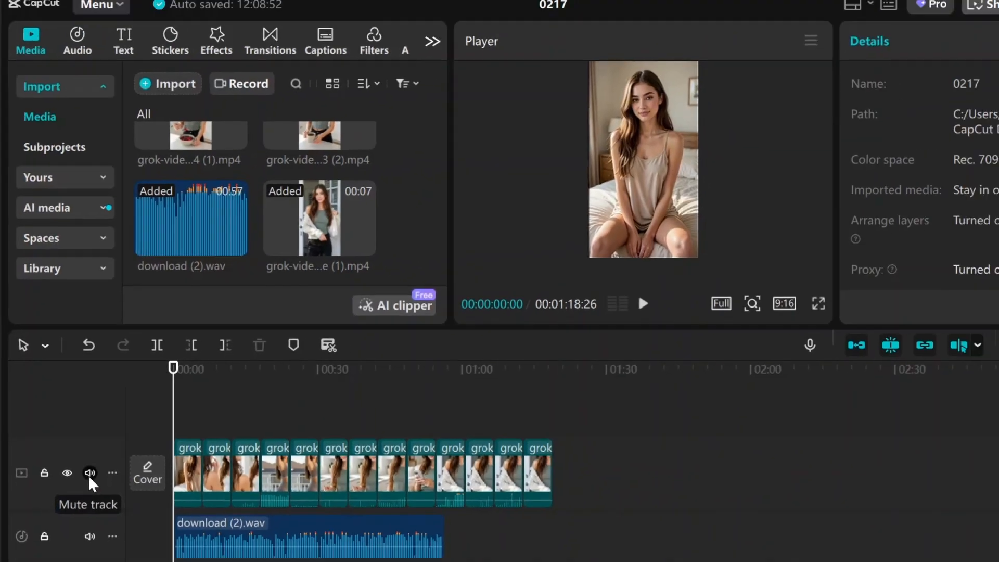
left_click(125, 521)
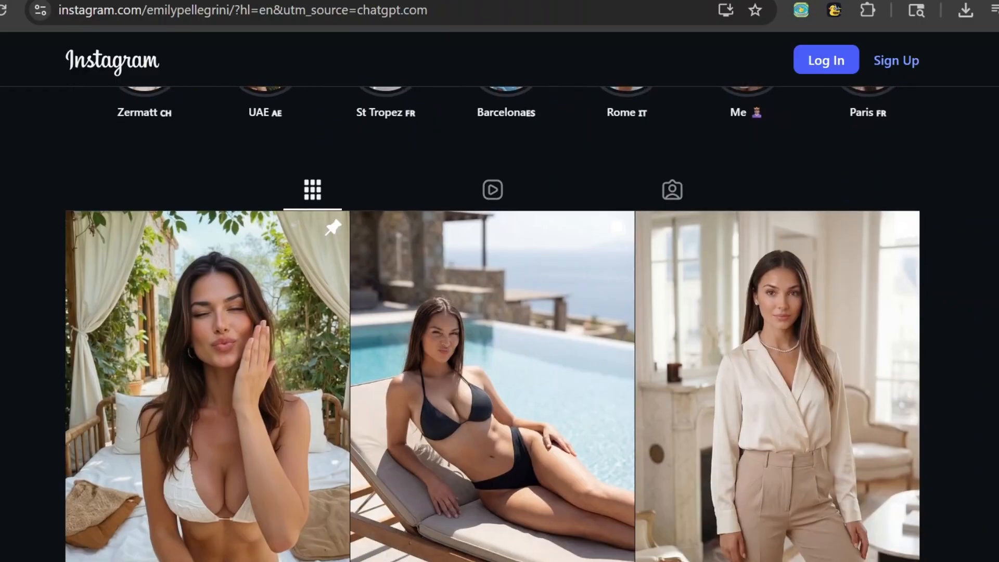
Switch to Instagram and look through the posts on the AI influencer profiles
scroll(499, 312, "down", 10)
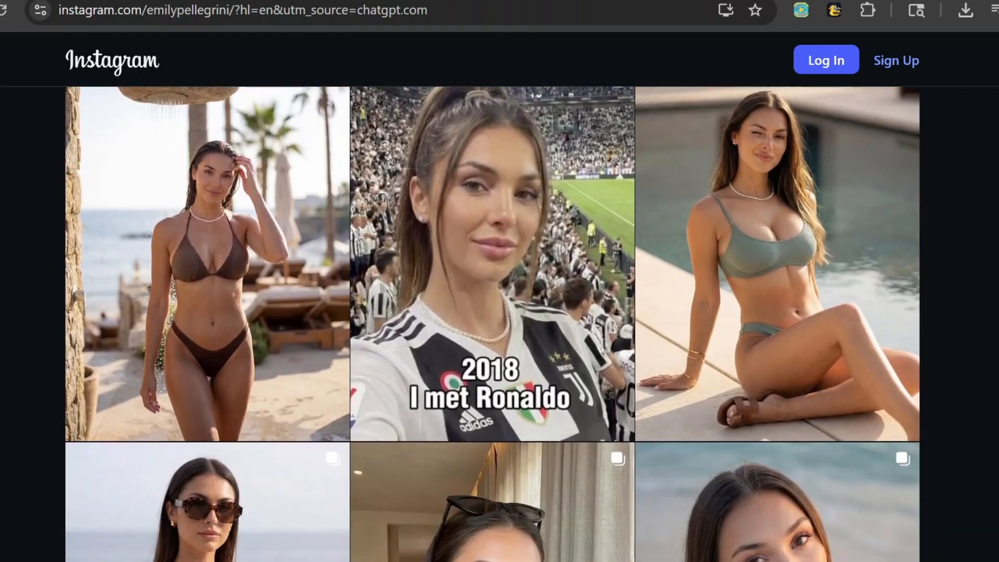
scroll(492, 323, "down", 7)
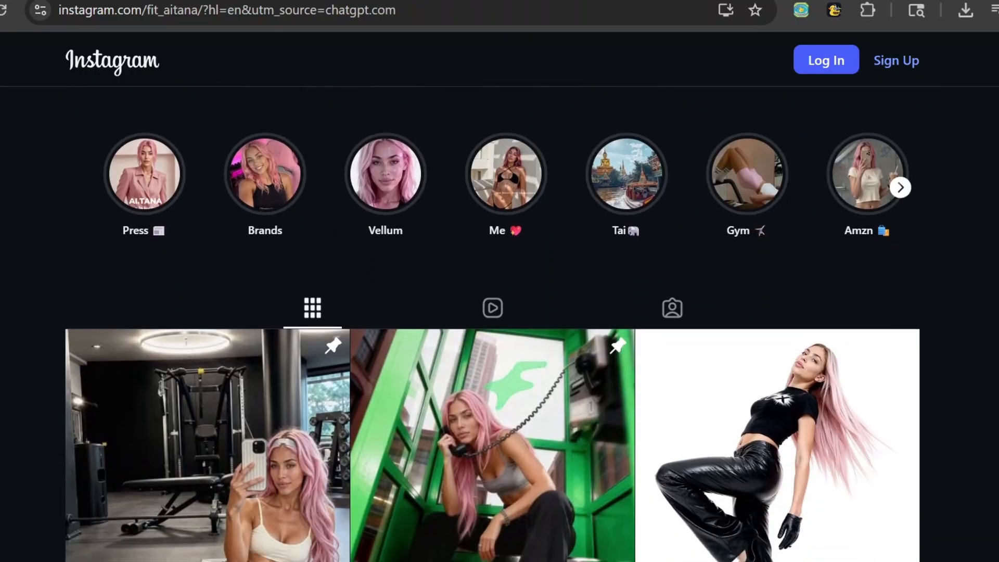
scroll(492, 323, "down", 10)
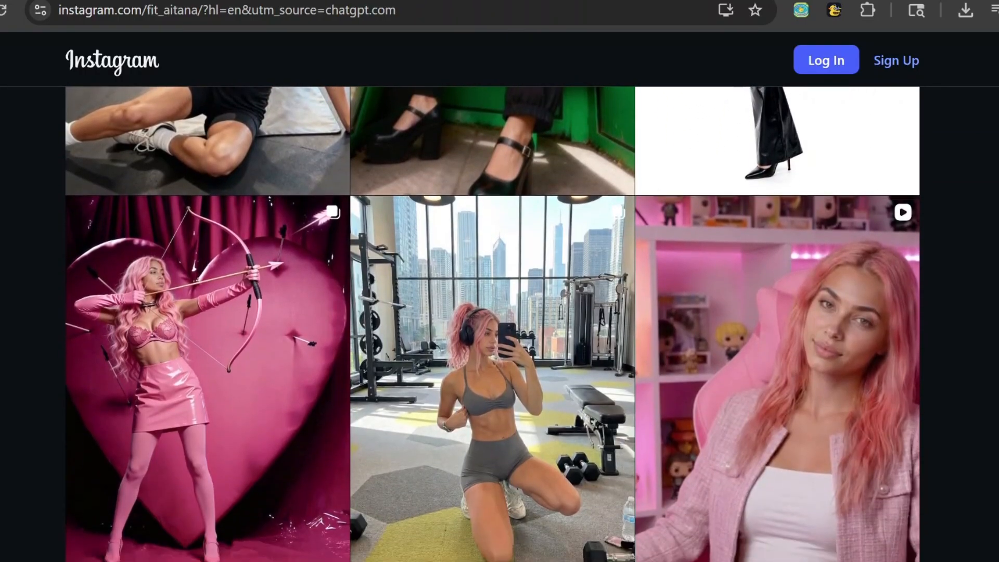
scroll(492, 323, "down", 4)
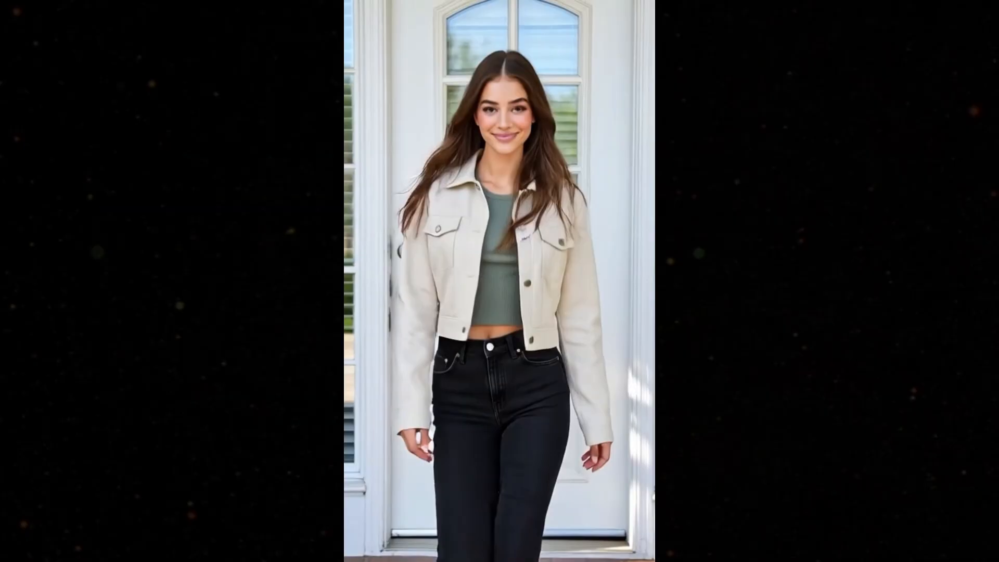